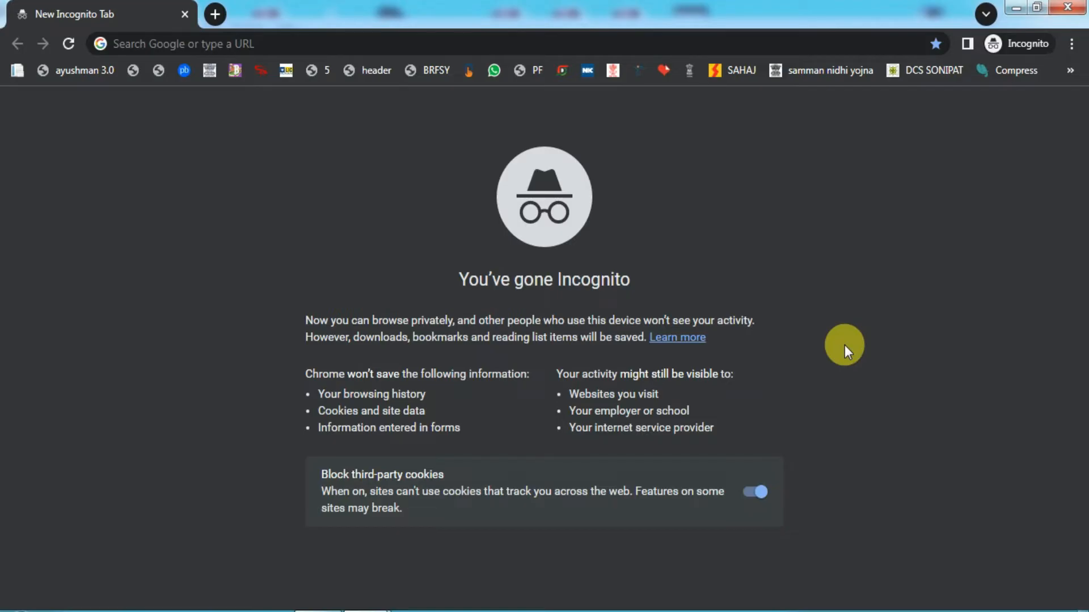
Load serviceonline.bihar.gov.in in the incognito Chrome window from the 'SER' address-bar suggestion.
{"action": "left_click", "coordinate": [258, 52]}
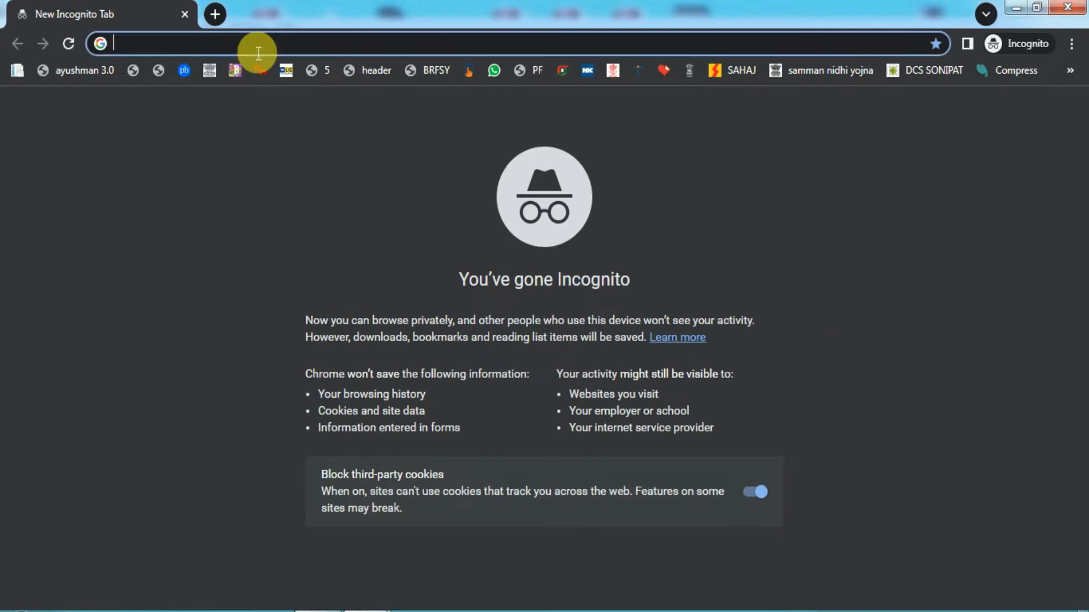
{"action": "type", "text": "SER"}
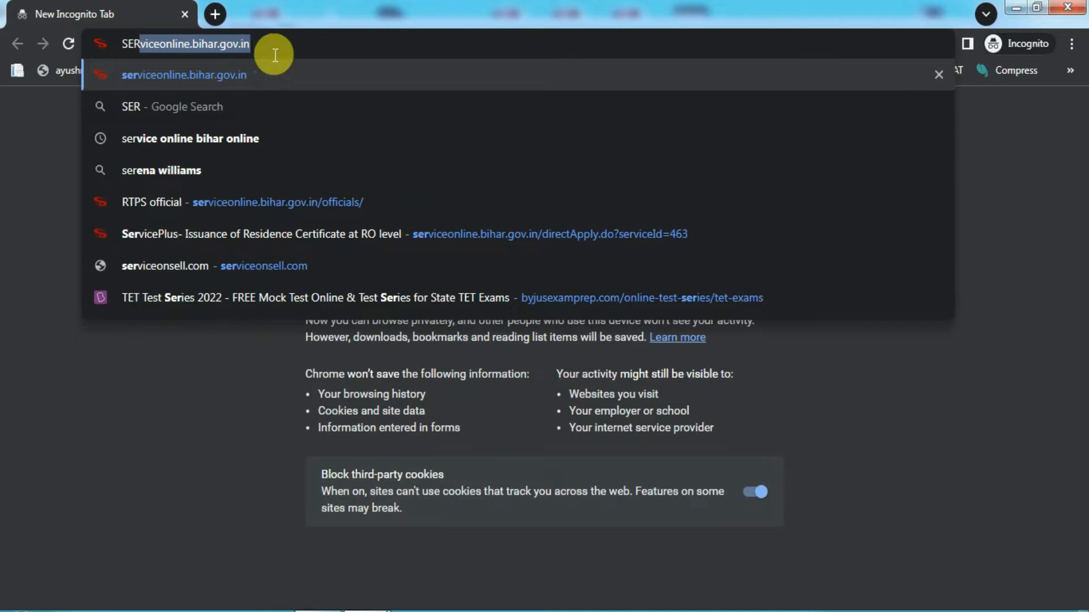
{"action": "key", "text": "Return"}
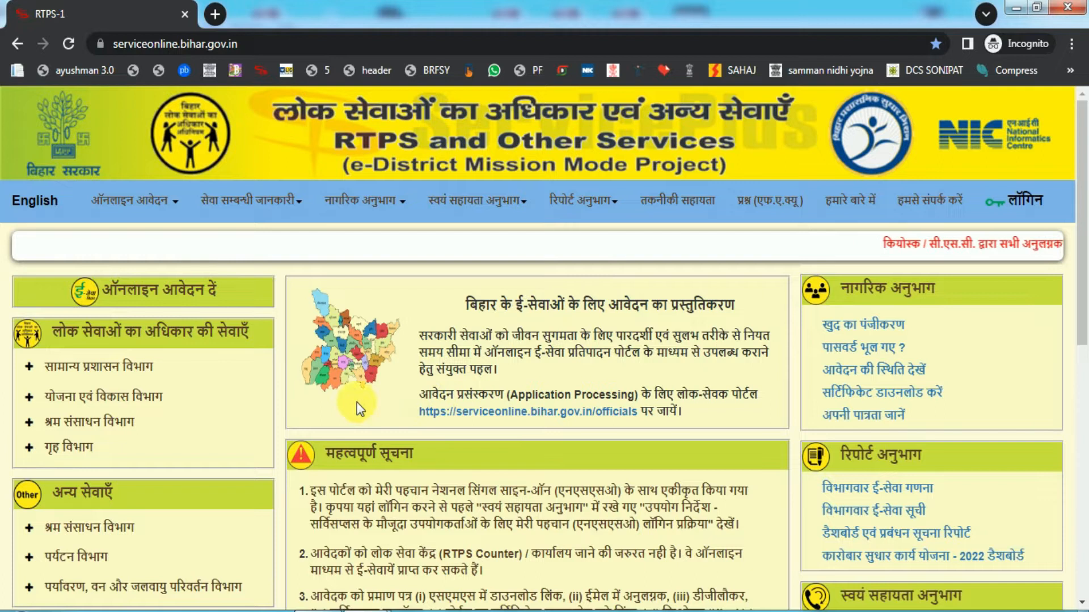
Open the अंचल स्तर पर Income Certificate form under सामान्य प्रशासन विभाग > आय प्रमाण-पत्र का निर्गमन.
{"action": "left_click", "coordinate": [72, 364]}
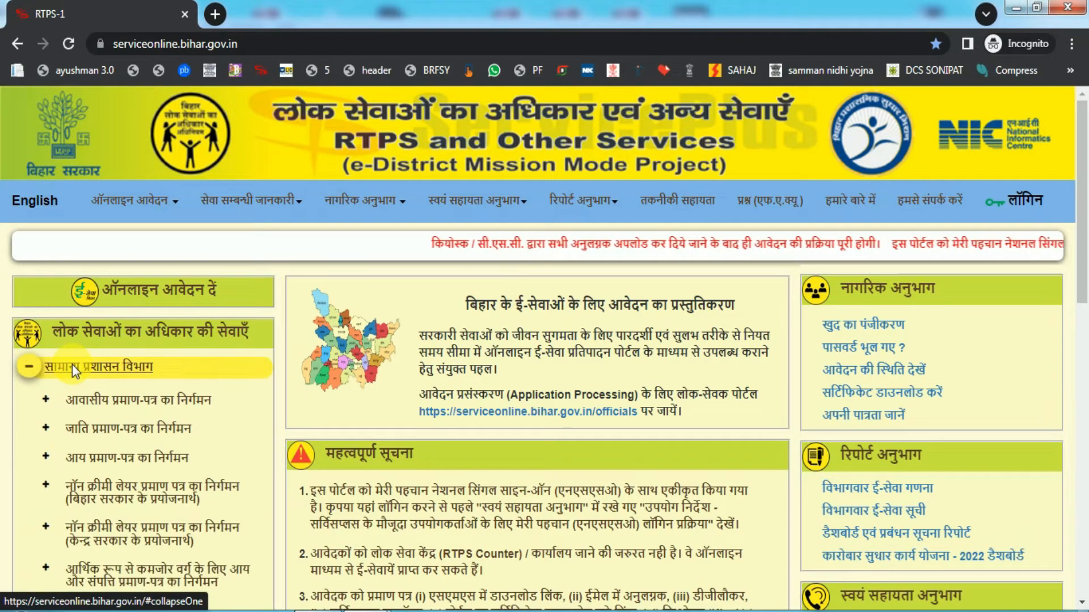
{"action": "scroll", "coordinate": [79, 364], "scroll_direction": "down", "scroll_amount": 4}
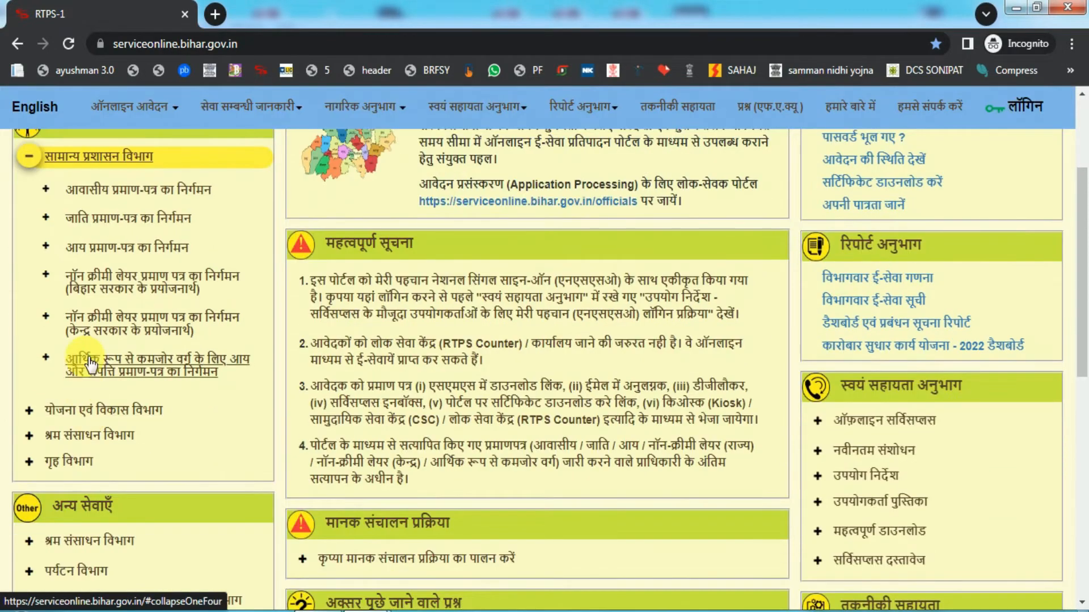
{"action": "left_click", "coordinate": [147, 254]}
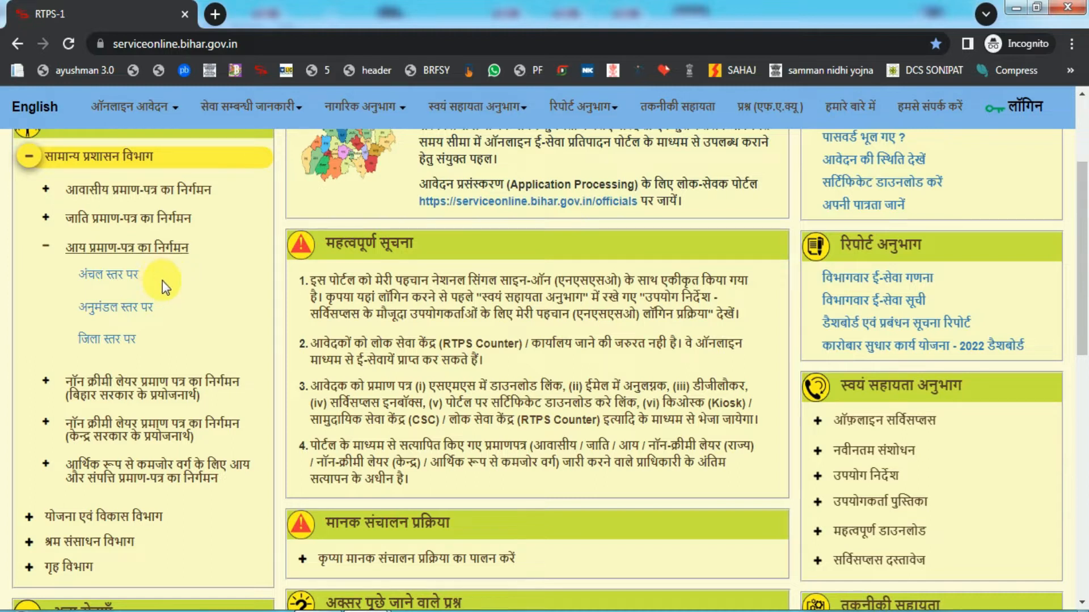
{"action": "left_click", "coordinate": [116, 276]}
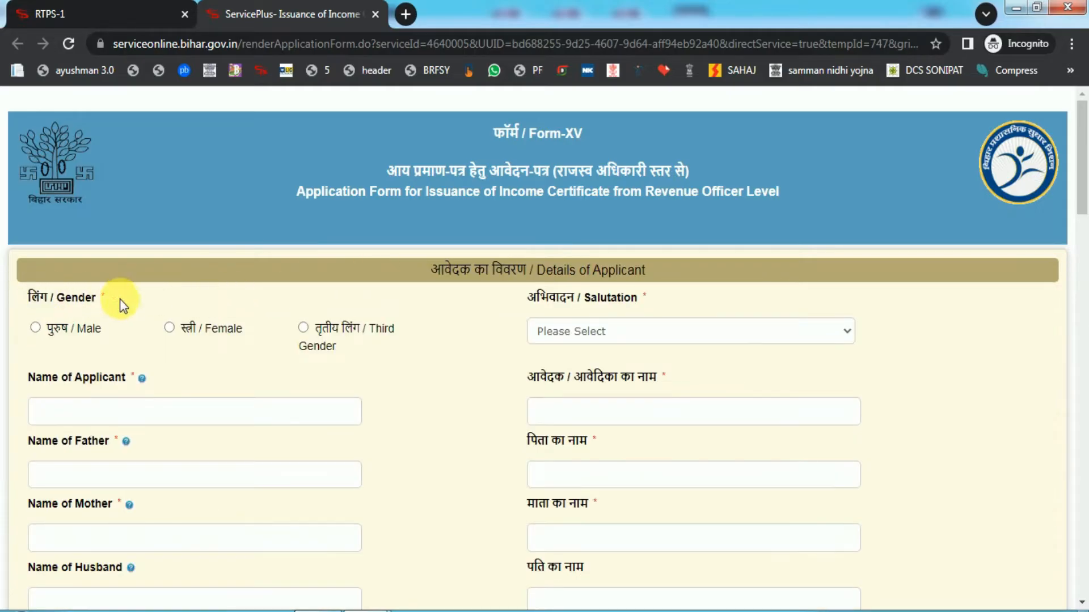
Set the applicant's gender to Female and salutation to श्रीमती.
{"action": "left_click", "coordinate": [171, 328]}
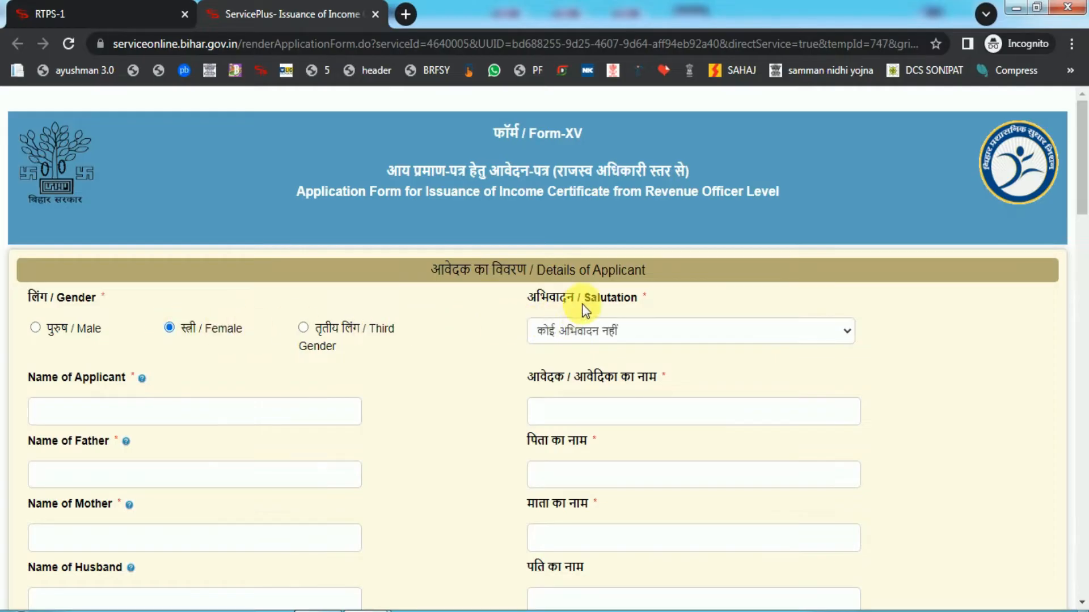
{"action": "left_click", "coordinate": [573, 330]}
{"action": "left_click", "coordinate": [565, 370]}
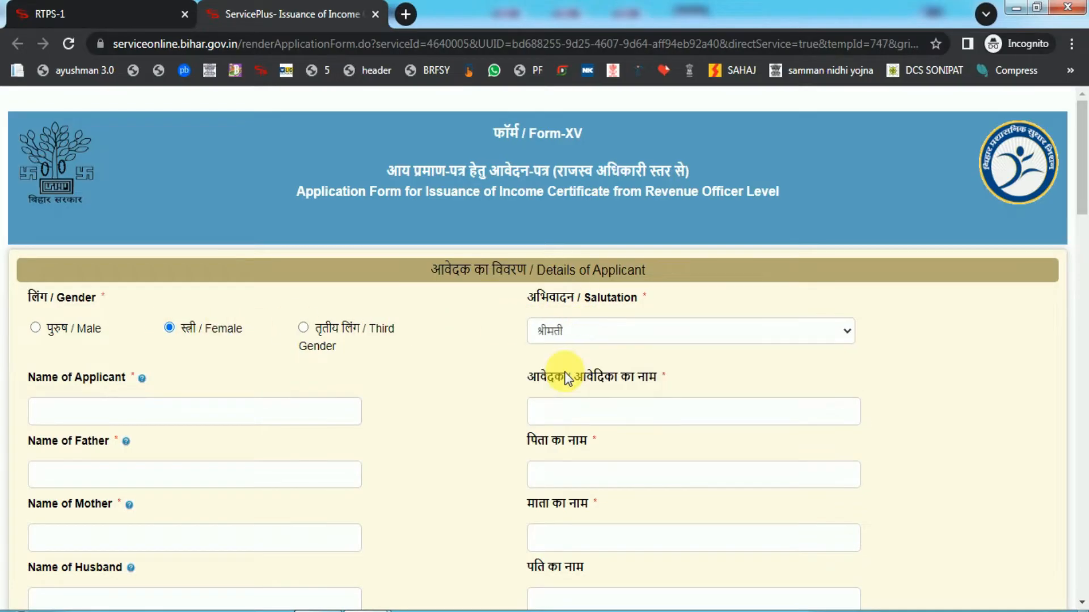
{"action": "left_click", "coordinate": [561, 336]}
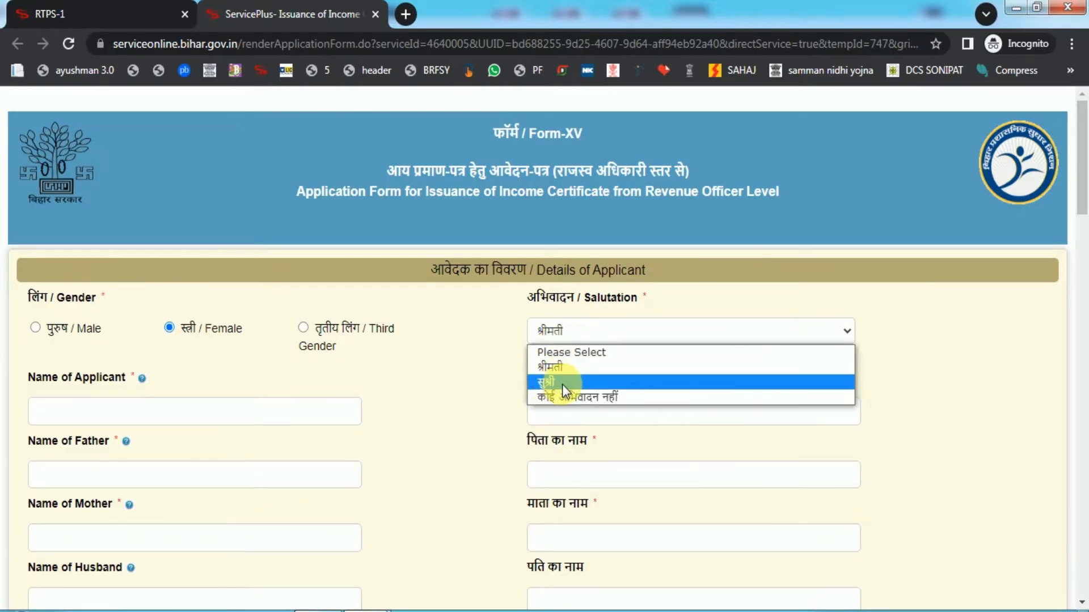
{"action": "left_click", "coordinate": [559, 368]}
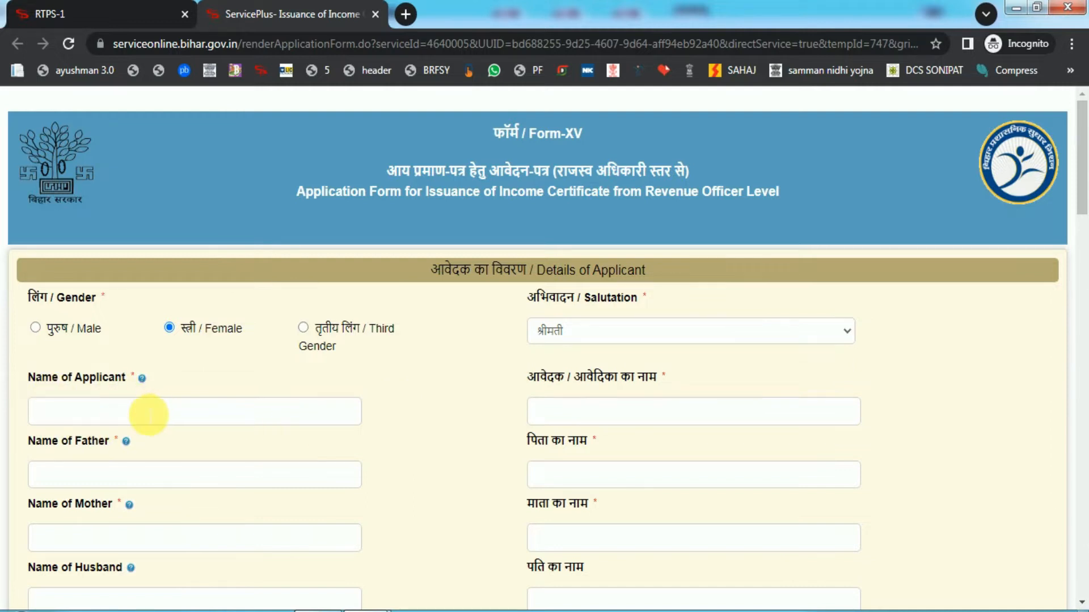
Enter the applicant's full name in Name of Applicant.
{"action": "left_click", "coordinate": [99, 422]}
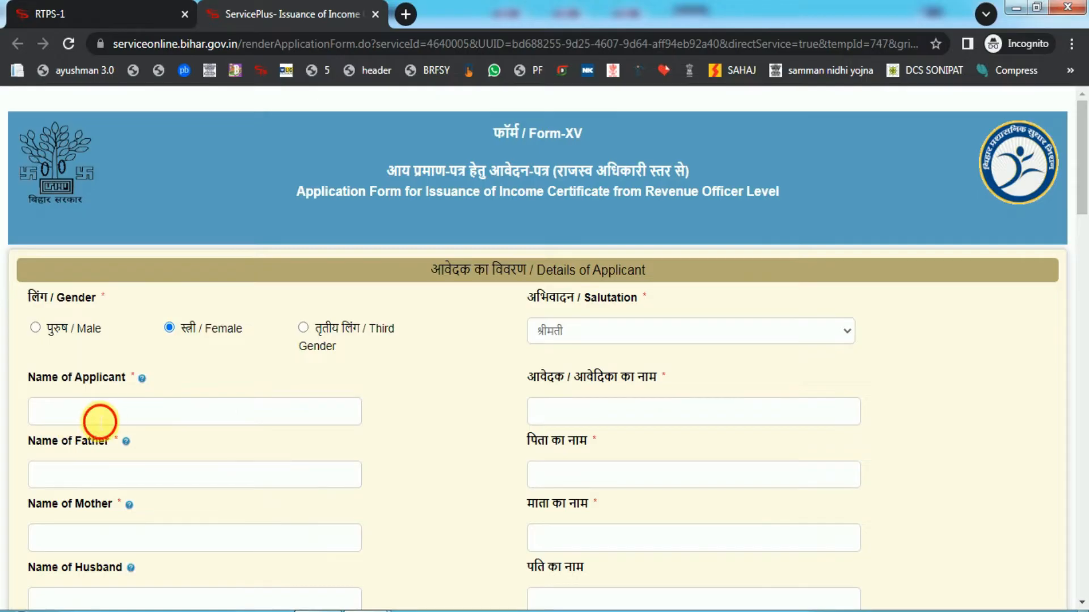
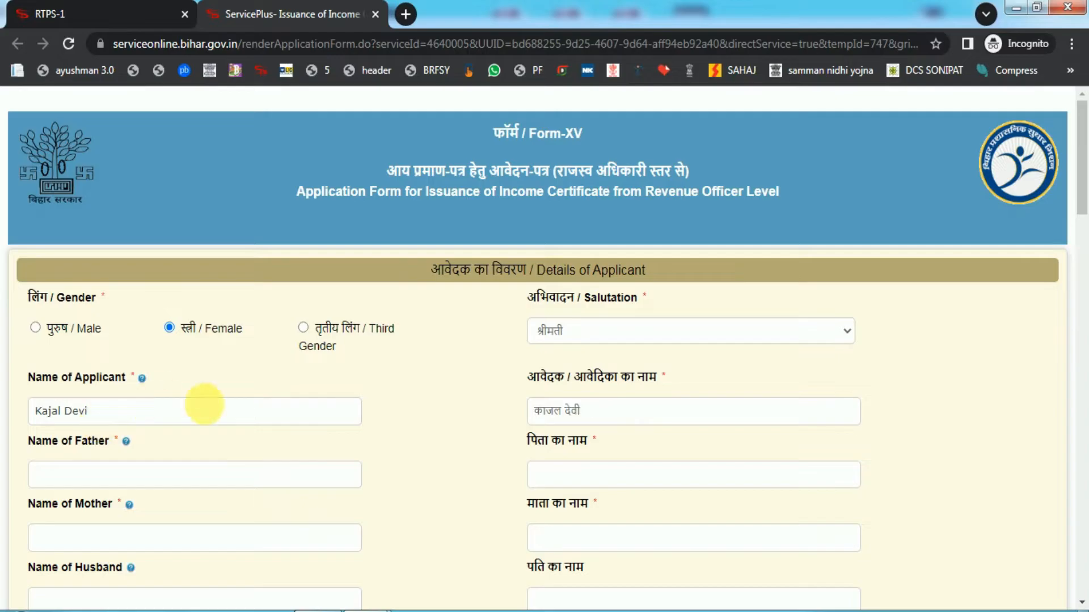
{"action": "scroll", "coordinate": [104, 276], "scroll_direction": "down", "scroll_amount": 3}
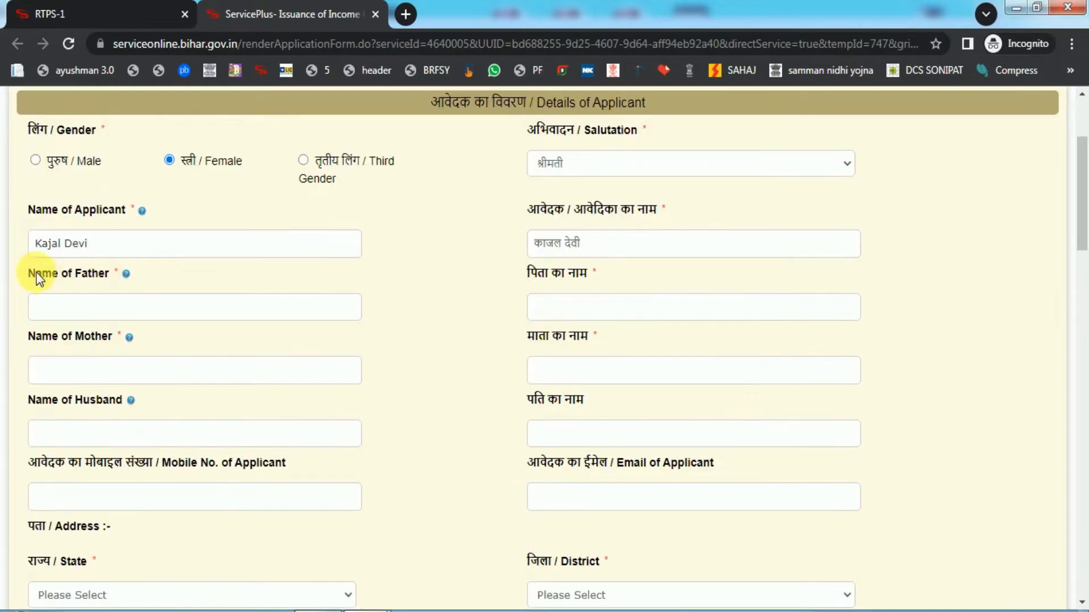
{"action": "left_click_drag", "start_coordinate": [48, 277], "coordinate": [100, 279]}
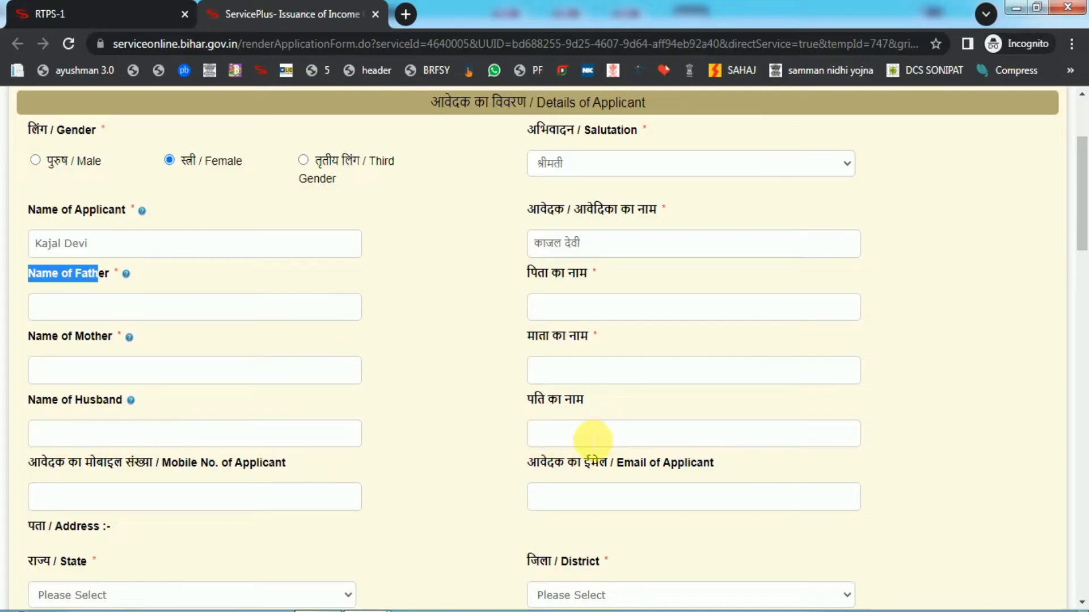
{"action": "left_click", "coordinate": [557, 170]}
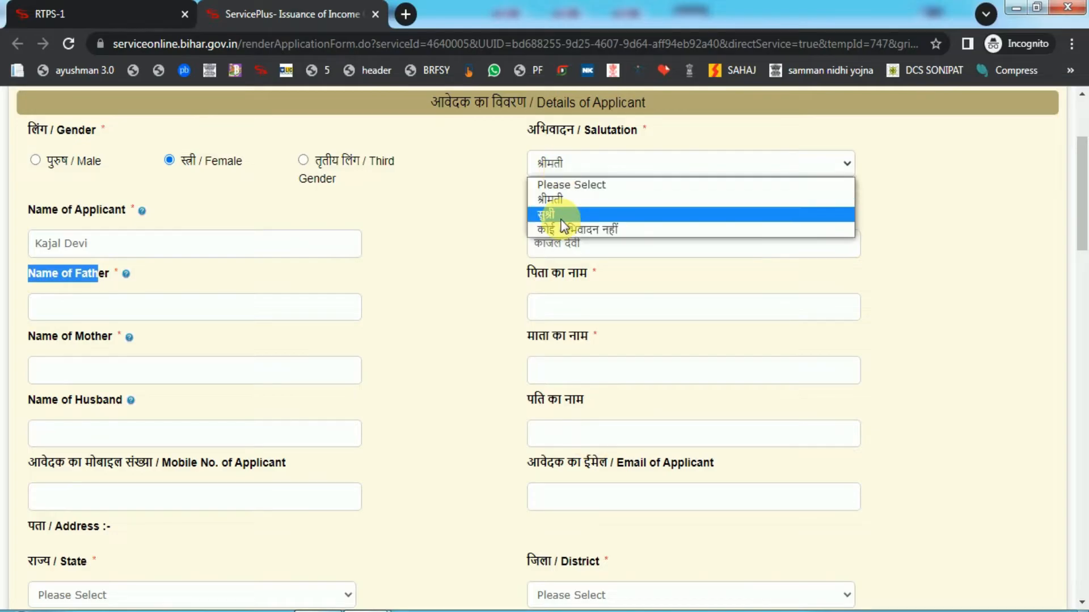
{"action": "left_click", "coordinate": [412, 426]}
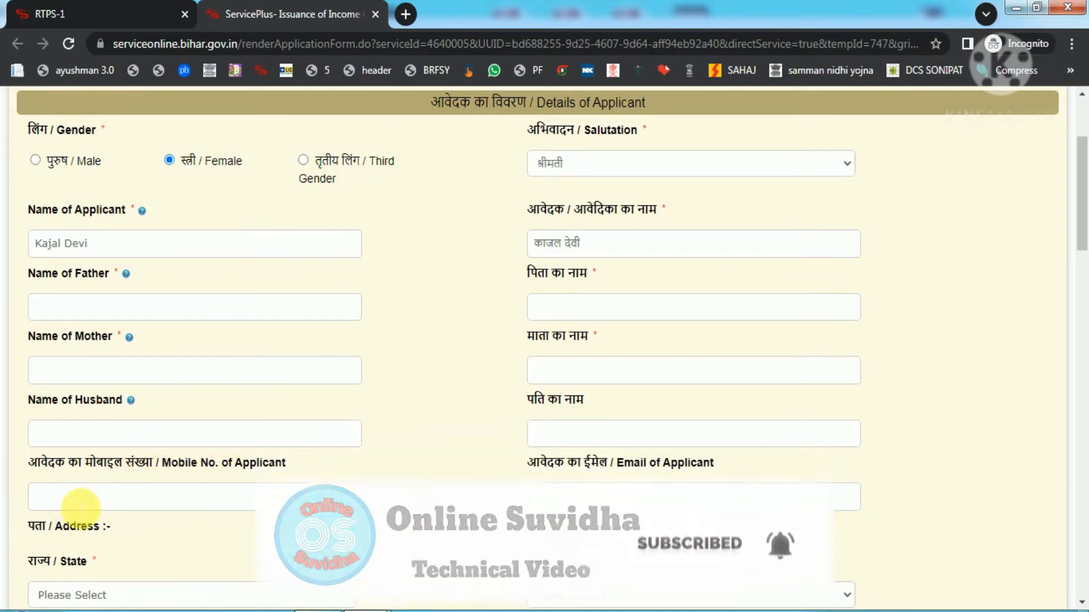
Set the address to state Bihar, district Samastipur, sub-division Samastipur Sadar, block Sarairanjan.
{"action": "scroll", "coordinate": [594, 499], "scroll_direction": "down", "scroll_amount": 1}
{"action": "scroll", "coordinate": [594, 499], "scroll_direction": "down", "scroll_amount": 3}
{"action": "left_click", "coordinate": [210, 428]}
{"action": "left_click", "coordinate": [173, 450]}
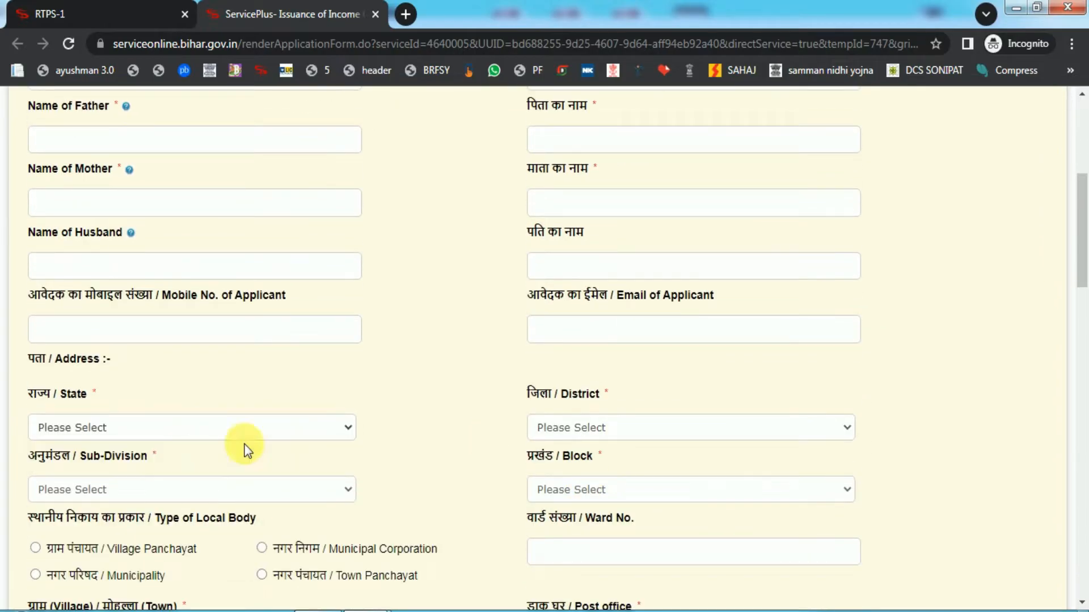
{"action": "left_click", "coordinate": [627, 428]}
{"action": "scroll", "coordinate": [576, 359], "scroll_direction": "down", "scroll_amount": 5}
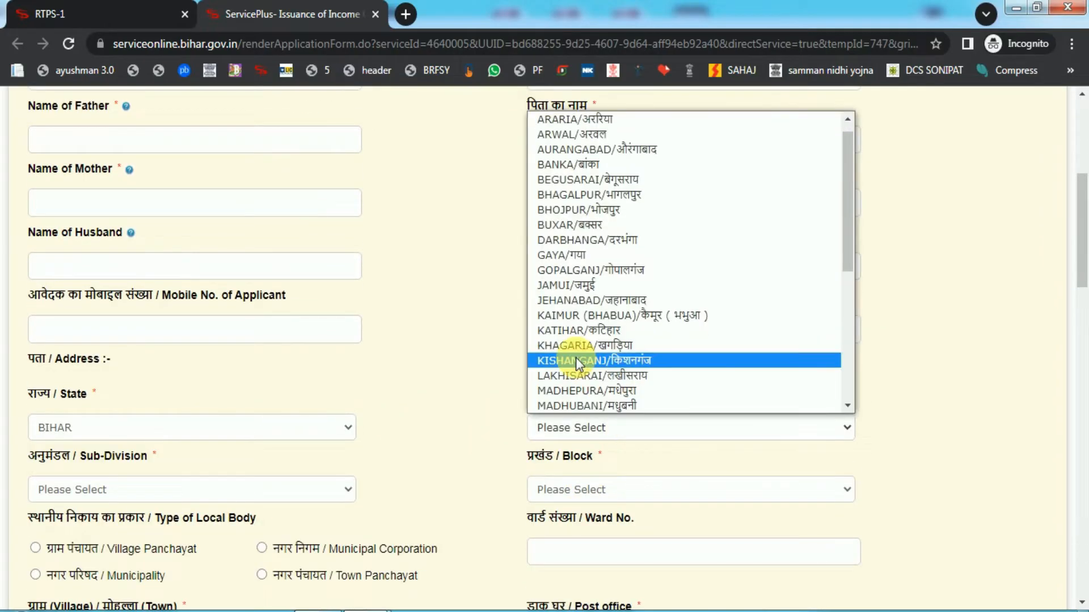
{"action": "left_click", "coordinate": [602, 299]}
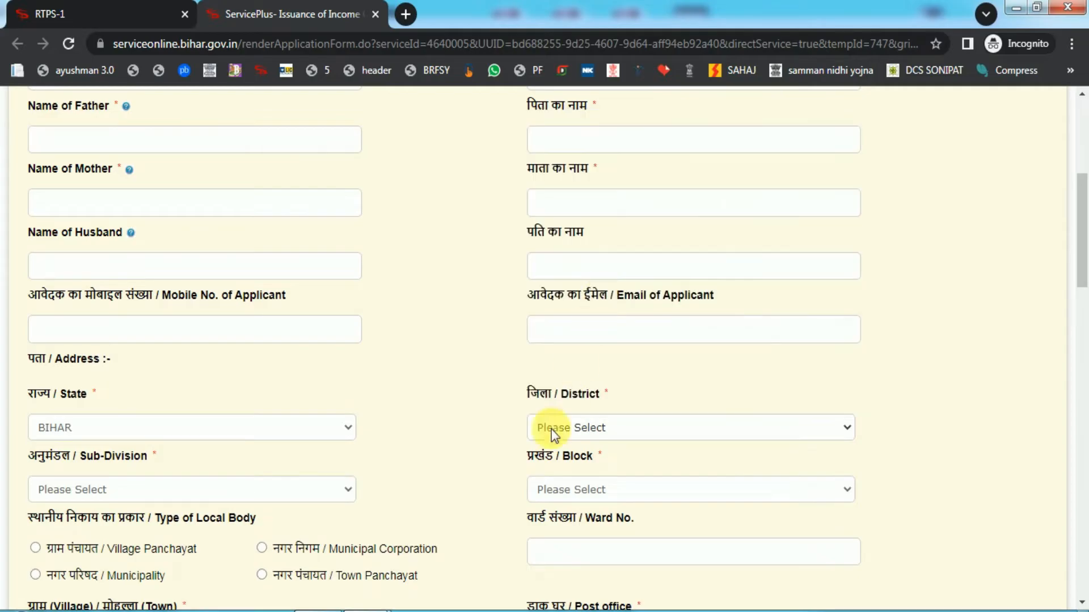
{"action": "left_click", "coordinate": [198, 495]}
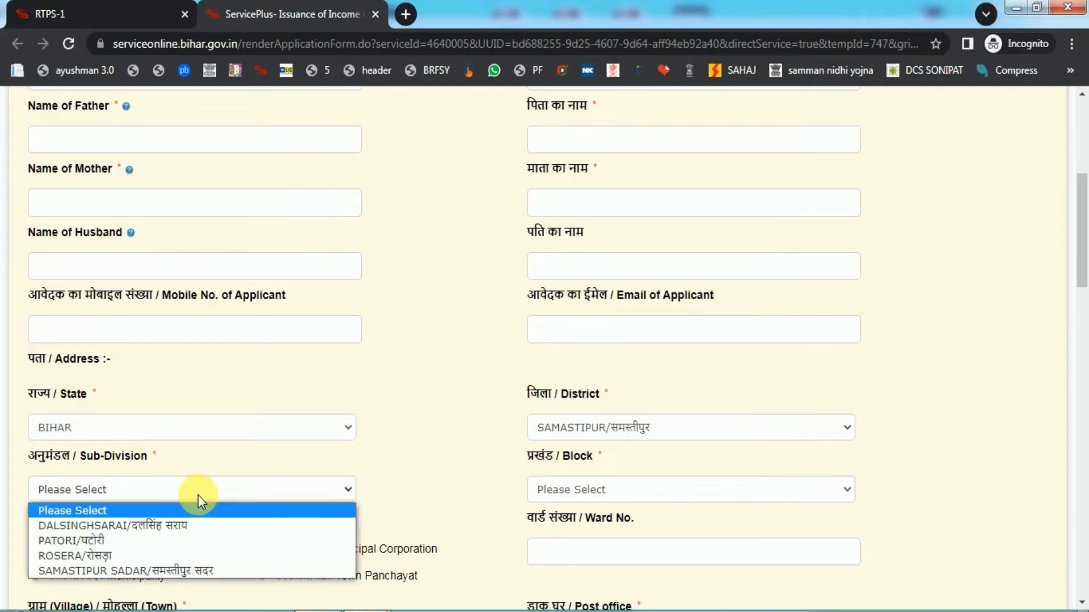
{"action": "left_click", "coordinate": [159, 570]}
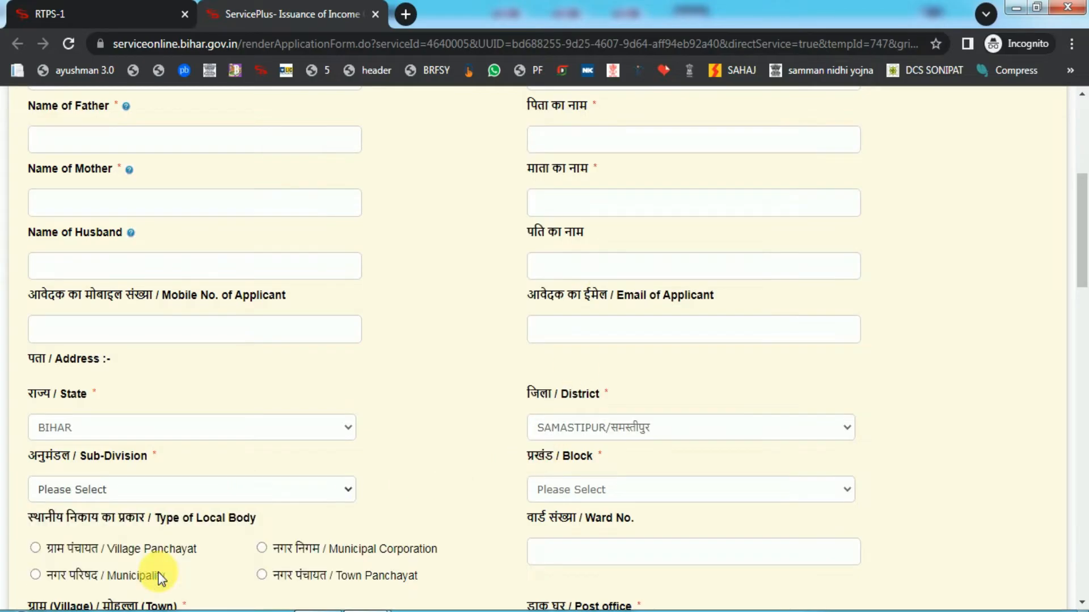
{"action": "left_click", "coordinate": [569, 497]}
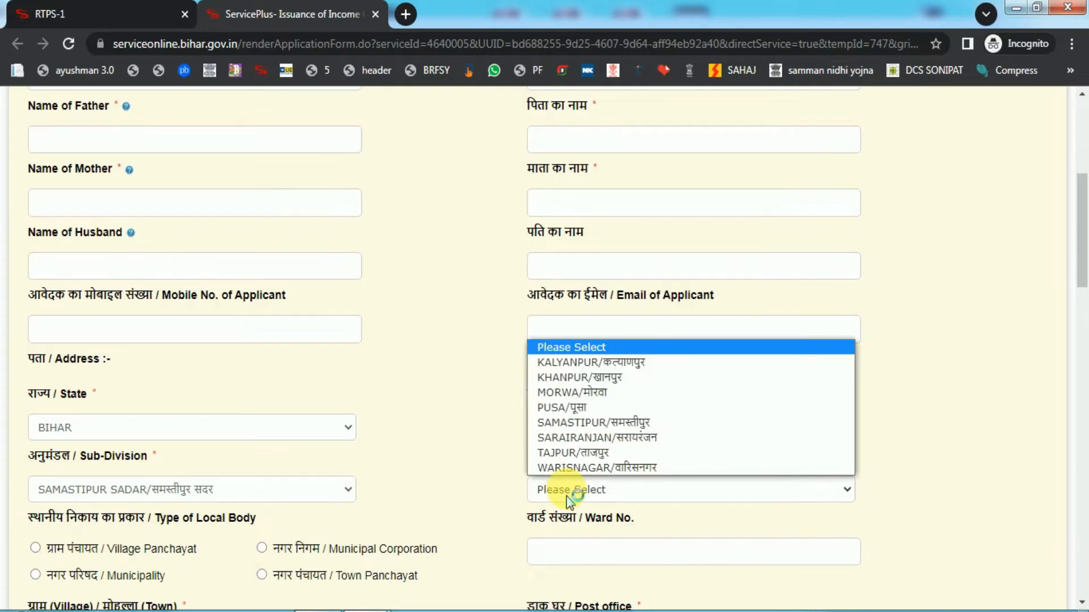
{"action": "left_click", "coordinate": [594, 437]}
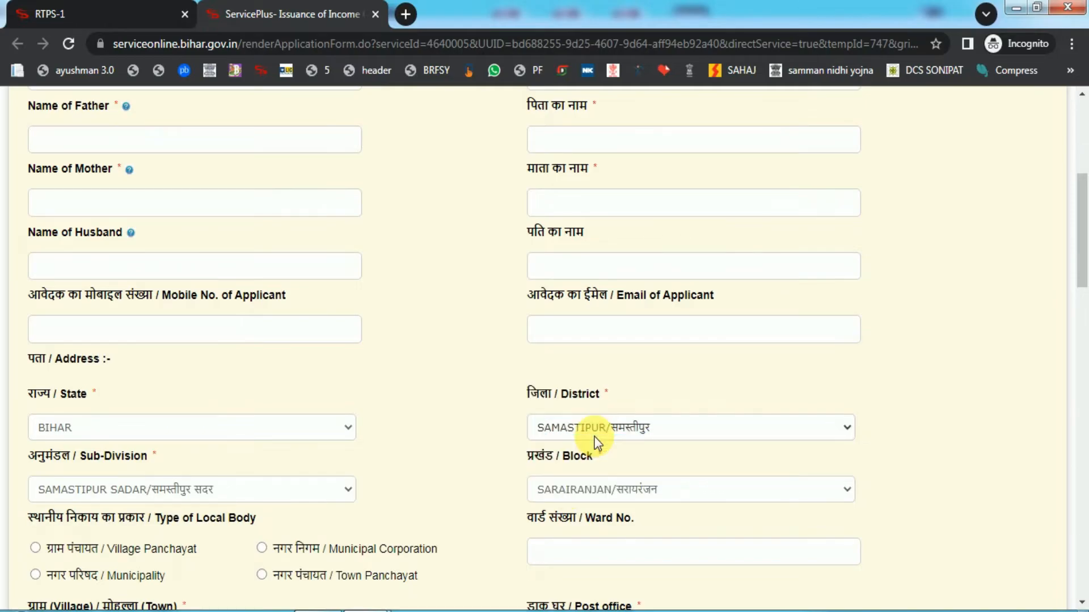
Choose Village Panchayat type, panchayat DHARAMPUR, and police station Sarairanjan.
{"action": "scroll", "coordinate": [595, 443], "scroll_direction": "down", "scroll_amount": 4}
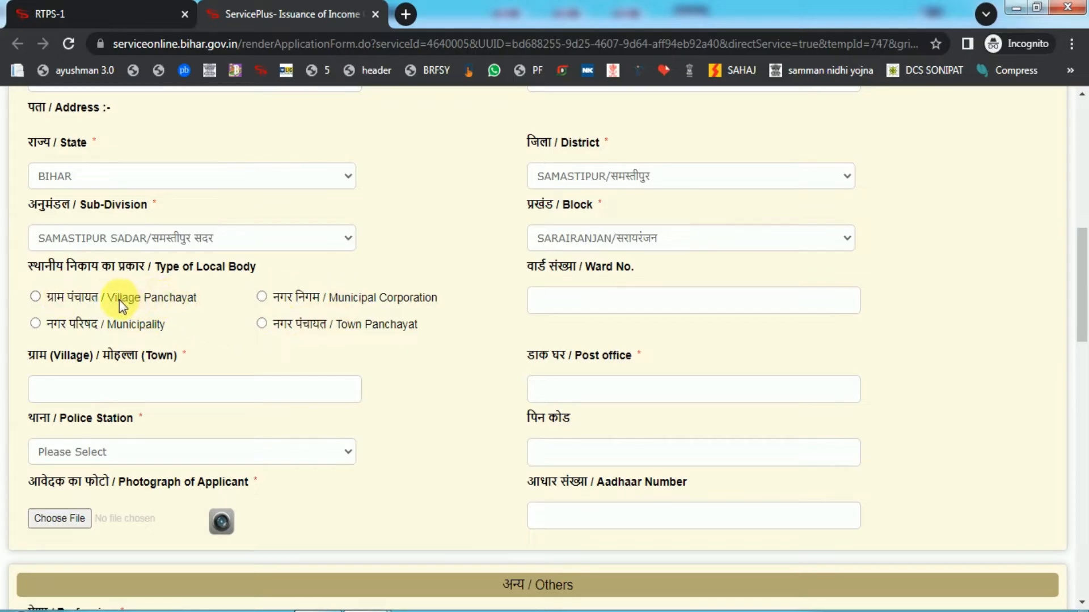
{"action": "left_click", "coordinate": [59, 298]}
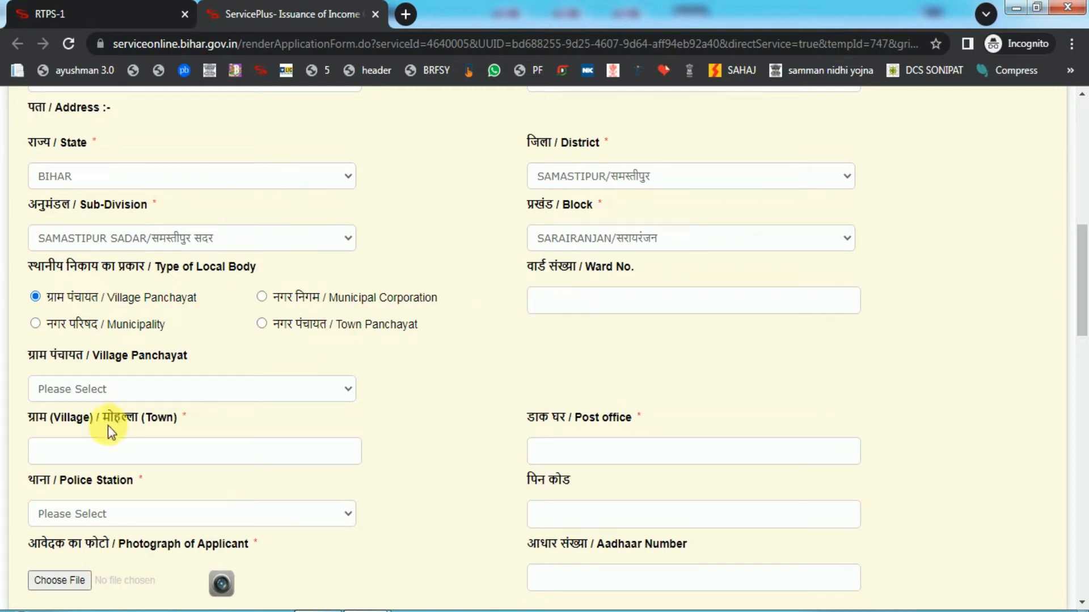
{"action": "left_click", "coordinate": [69, 388]}
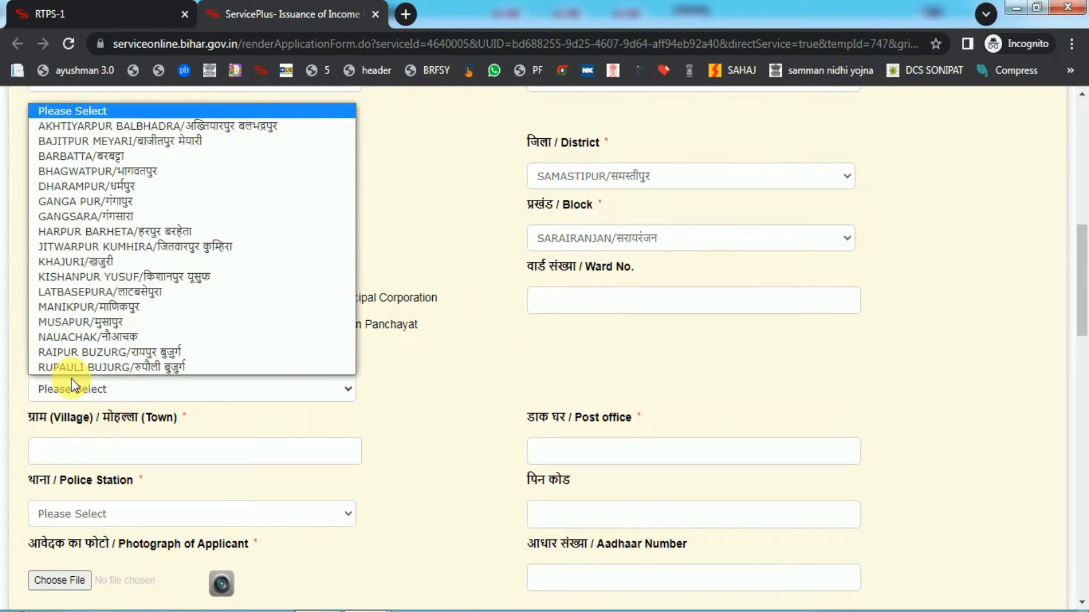
{"action": "left_click", "coordinate": [97, 185]}
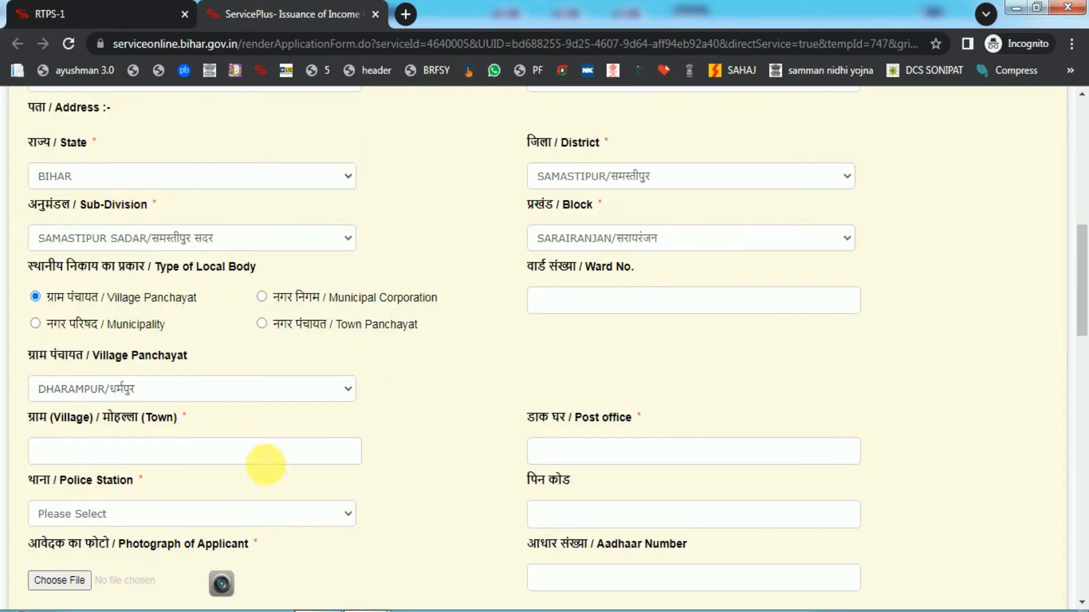
{"action": "left_click_drag", "start_coordinate": [27, 418], "coordinate": [76, 420]}
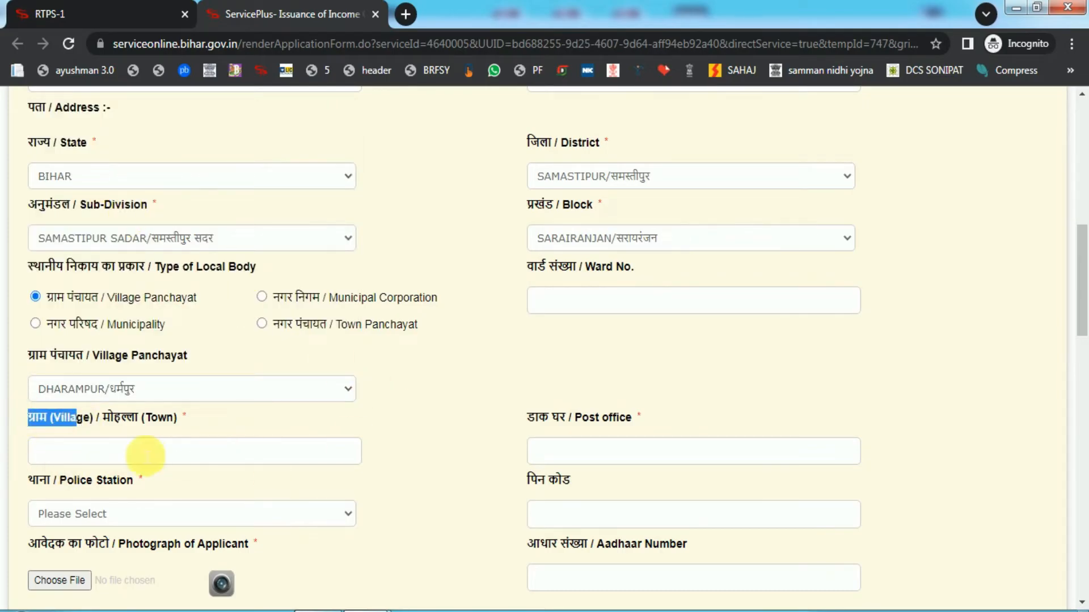
{"action": "left_click", "coordinate": [558, 454]}
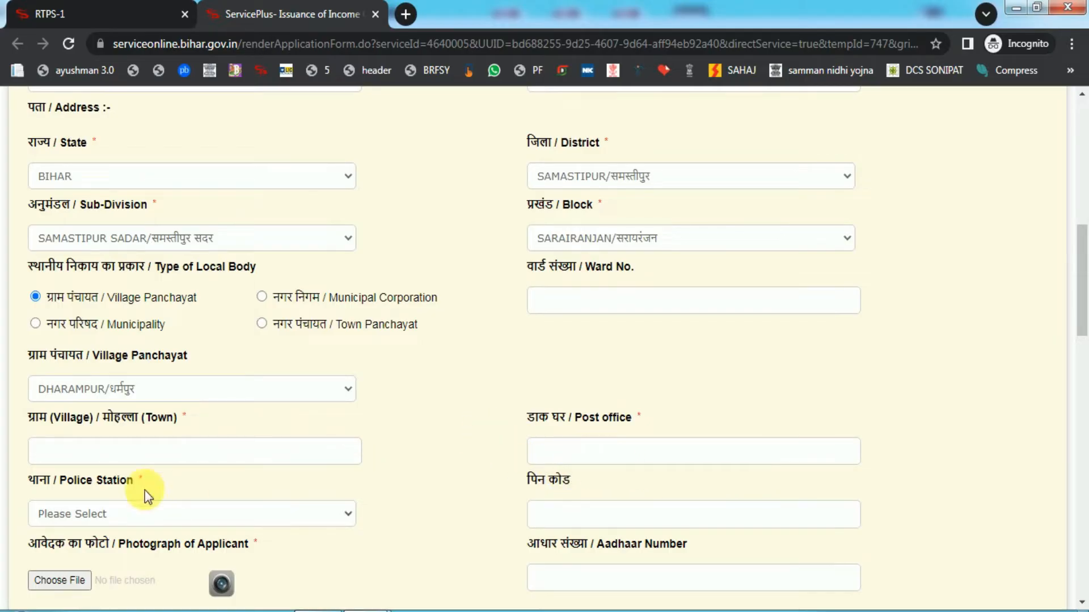
{"action": "left_click", "coordinate": [157, 515]}
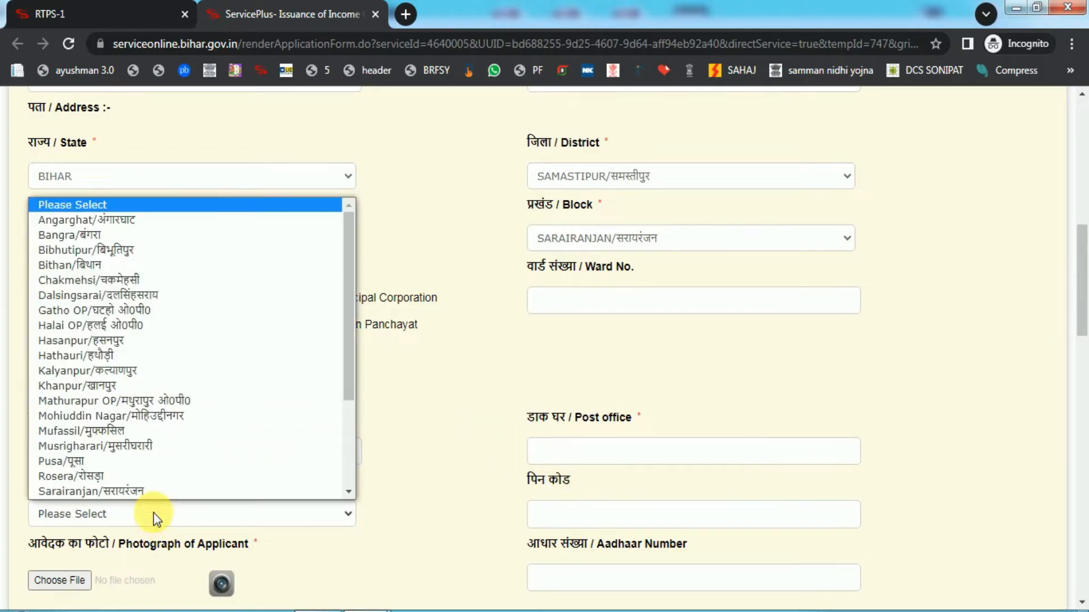
{"action": "left_click", "coordinate": [130, 492]}
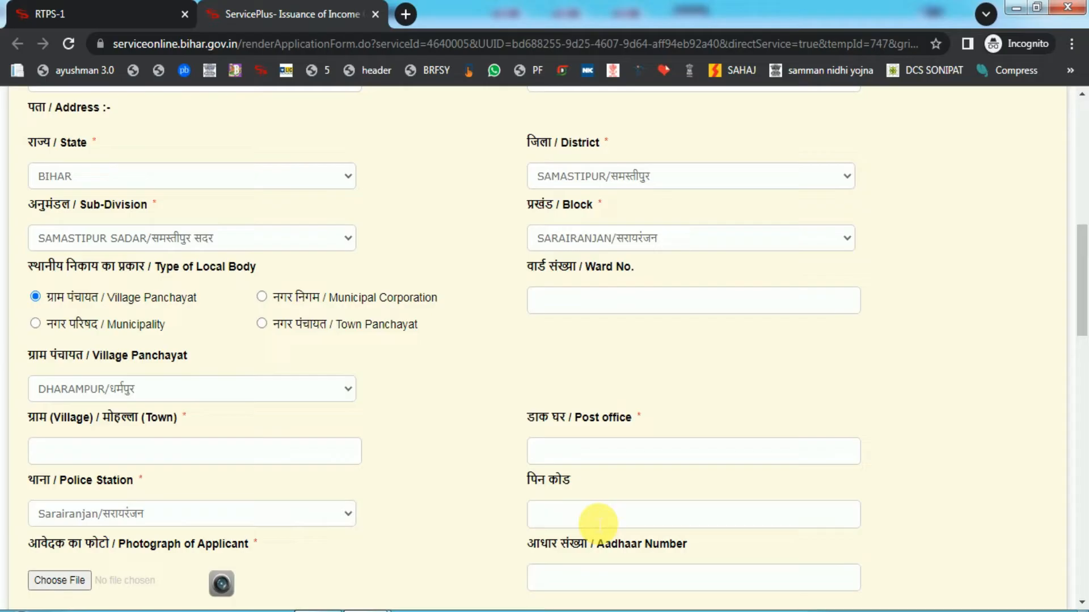
Scroll the form past the photo upload down to the Others section.
{"action": "scroll", "coordinate": [599, 523], "scroll_direction": "down", "scroll_amount": 3}
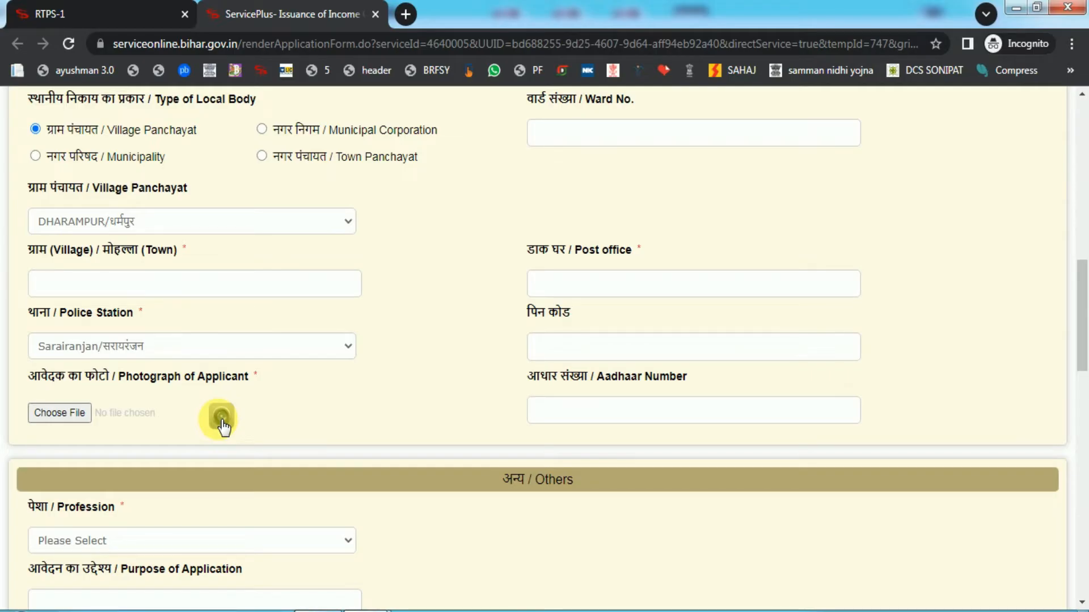
{"action": "scroll", "coordinate": [342, 405], "scroll_direction": "down", "scroll_amount": 4}
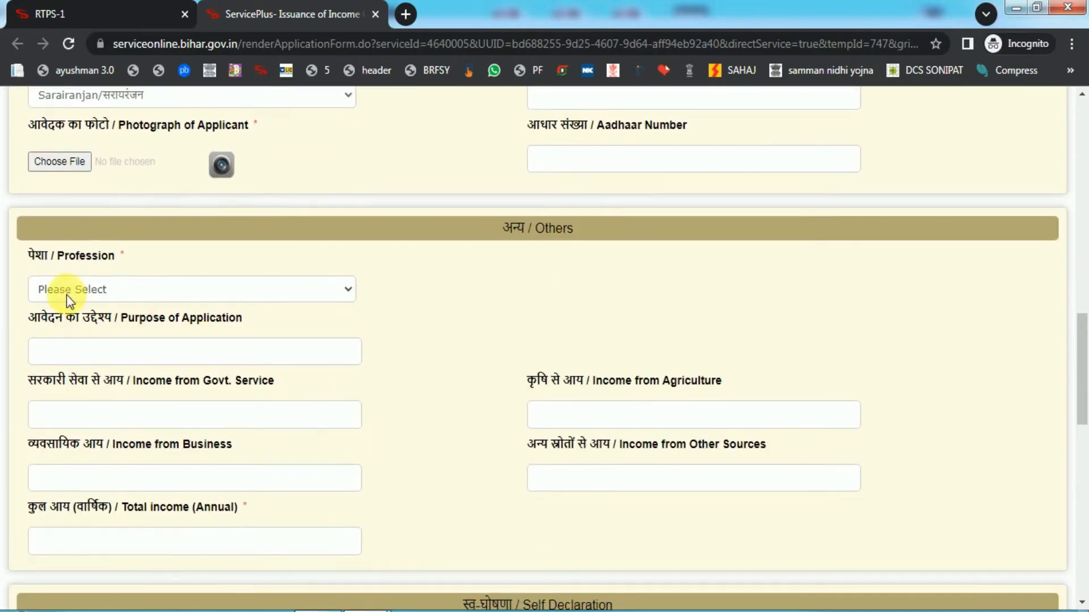
Set Profession to गृहिणी / Housewife and Purpose of Application to विधवा पेंशन योजना हेतु.
{"action": "left_click", "coordinate": [116, 291]}
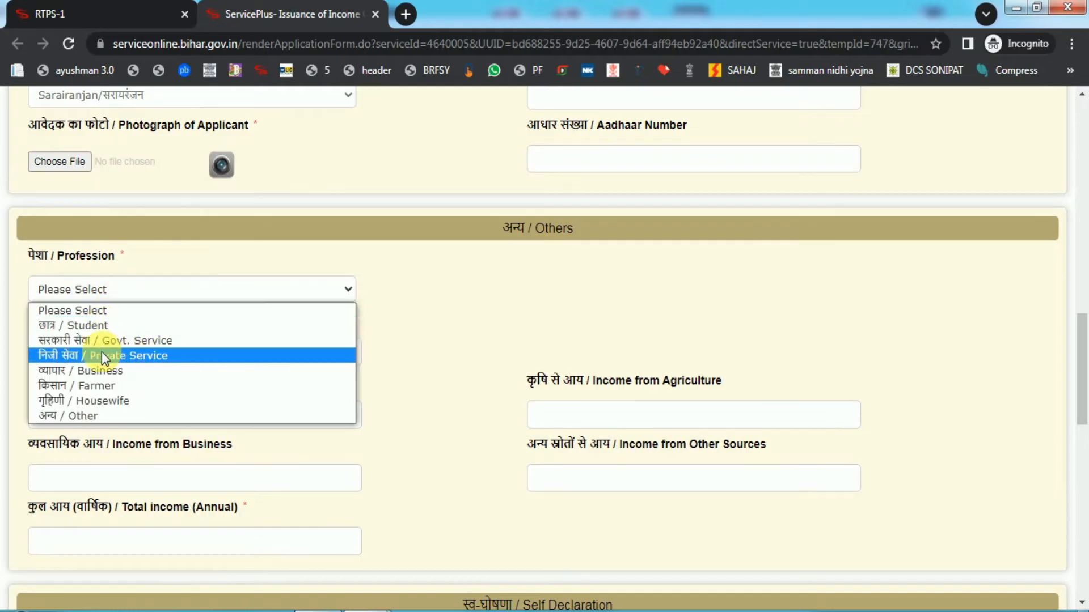
{"action": "left_click", "coordinate": [114, 403]}
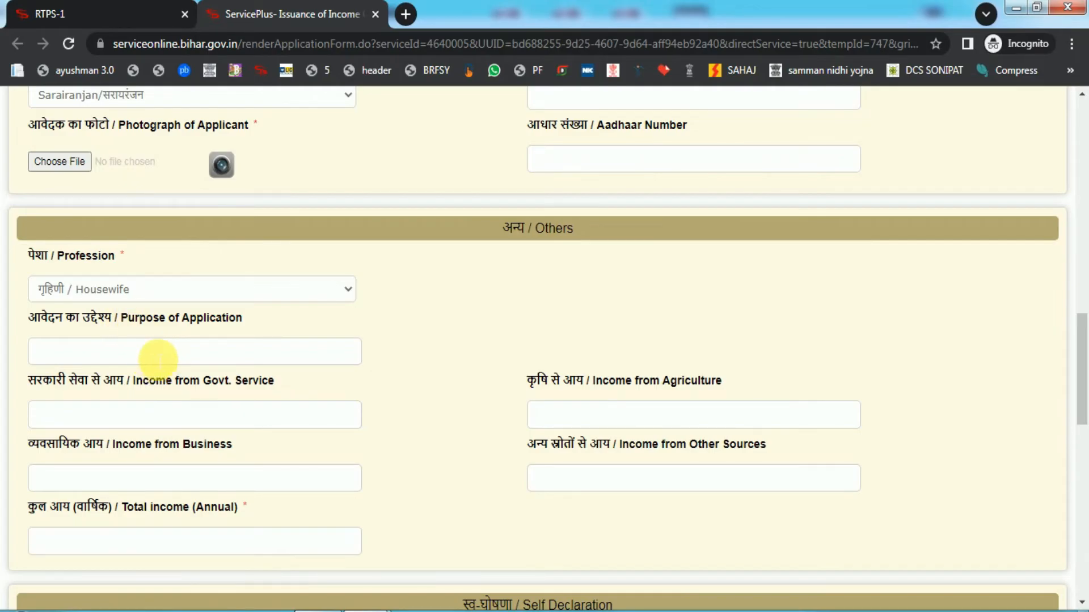
{"action": "left_click", "coordinate": [159, 358]}
{"action": "type", "text": "VIDH"}
{"action": "type", "text": "WA PENSI"}
{"action": "type", "text": "ON YOJNA "}
{"action": "type", "text": "HETU"}
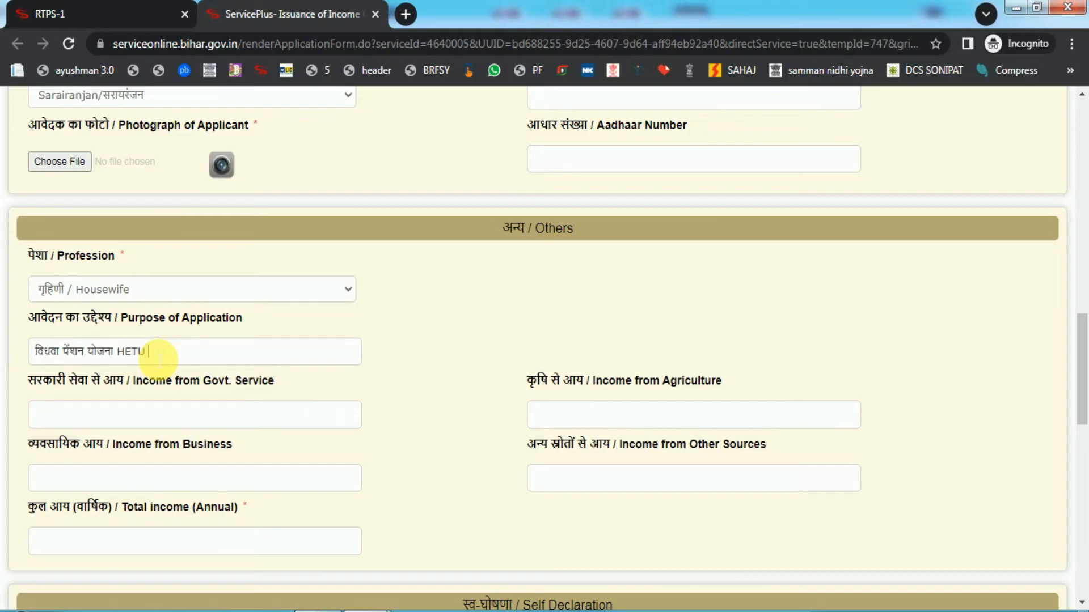
{"action": "left_click_drag", "start_coordinate": [36, 382], "coordinate": [144, 386]}
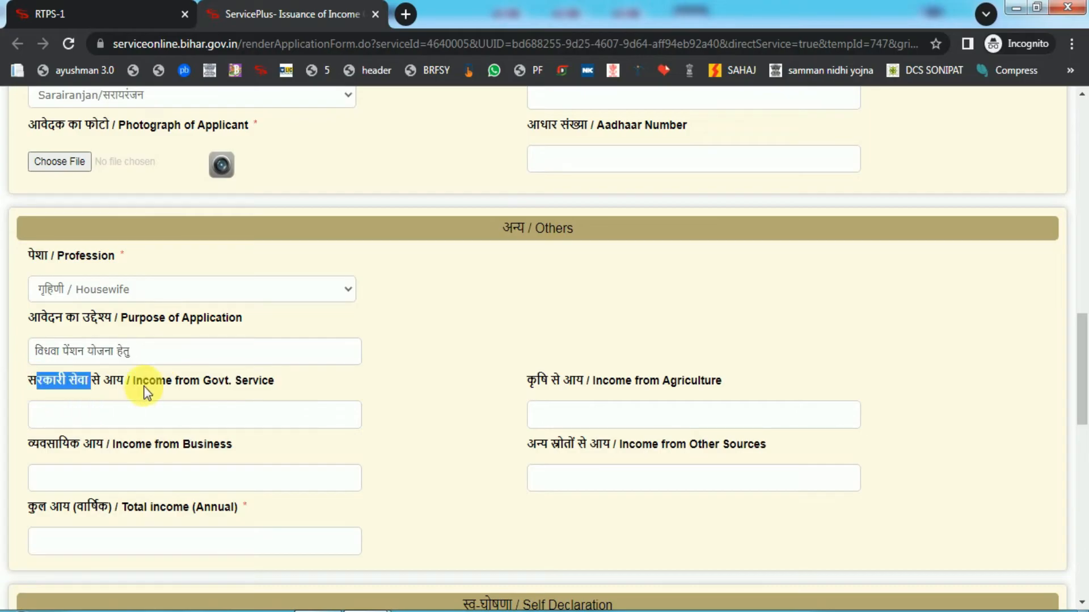
{"action": "left_click", "coordinate": [139, 416]}
Enter incomes: Govt. Service 0, Agriculture 30000, Business 0, Other Sources 30000, totalling 60000.
{"action": "type", "text": "0"}
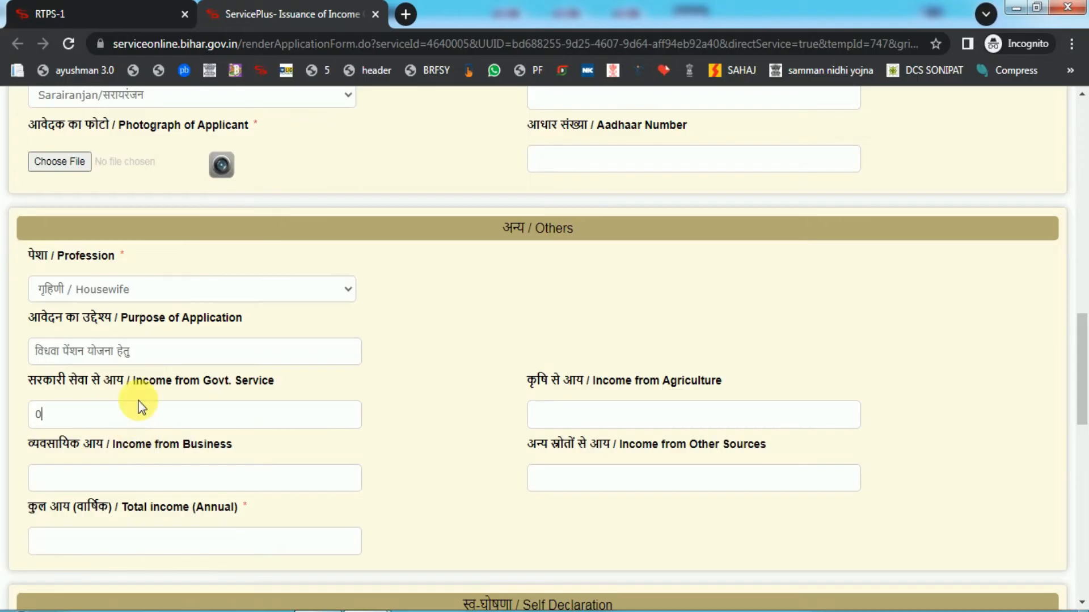
{"action": "left_click", "coordinate": [638, 423]}
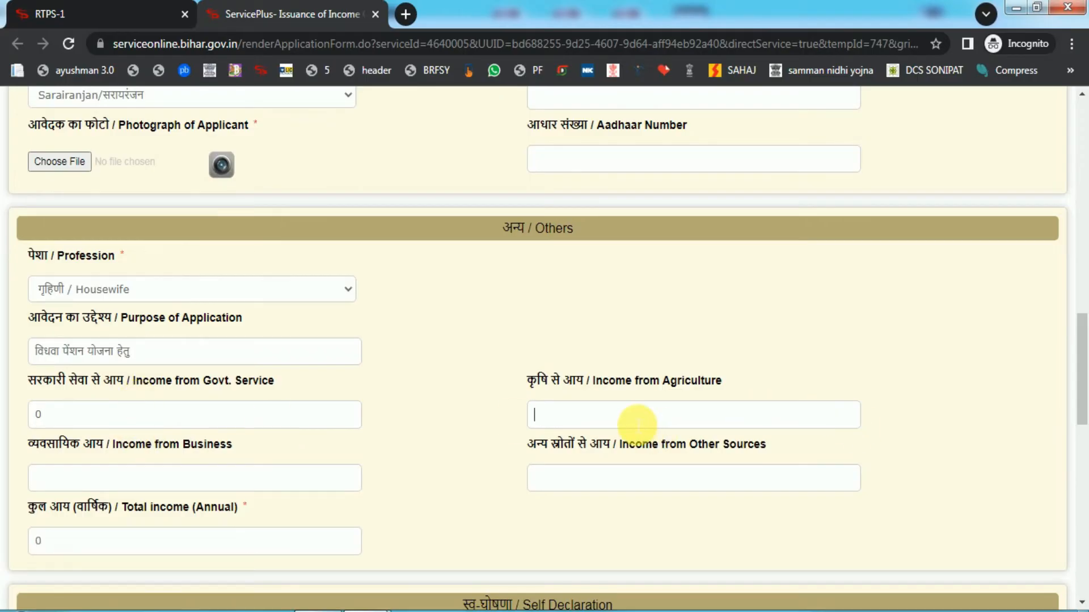
{"action": "type", "text": "30000"}
{"action": "left_click", "coordinate": [466, 465]}
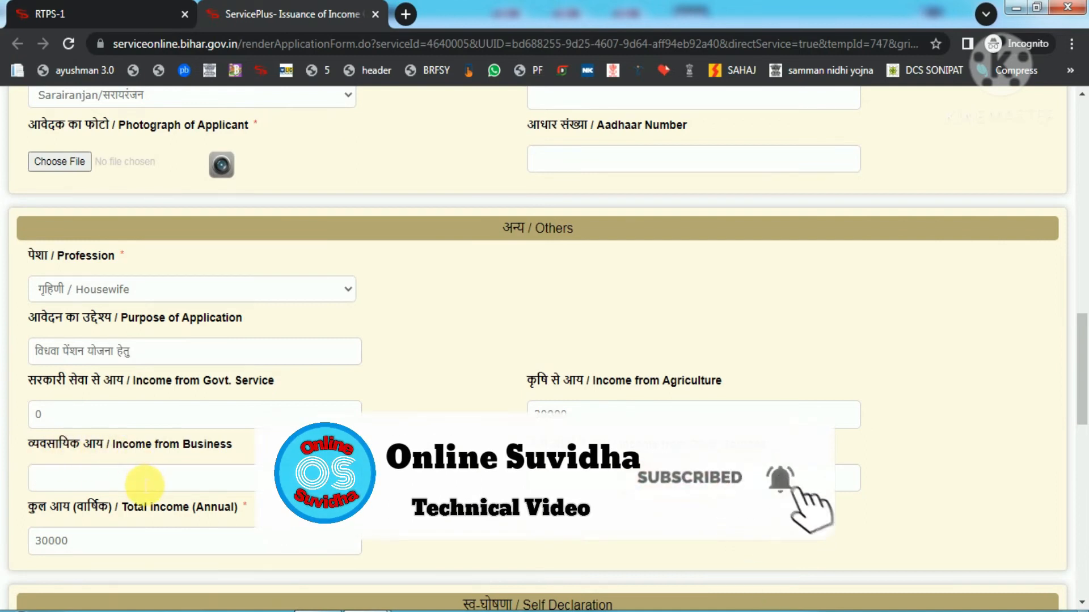
{"action": "left_click", "coordinate": [145, 479]}
{"action": "type", "text": "0"}
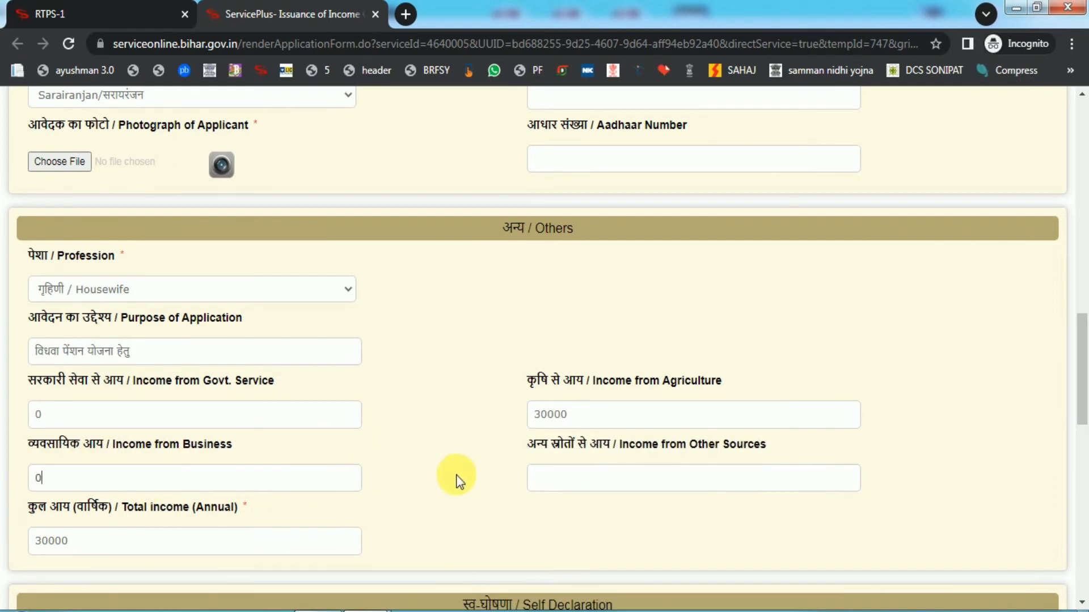
{"action": "left_click", "coordinate": [595, 486]}
{"action": "type", "text": "300"}
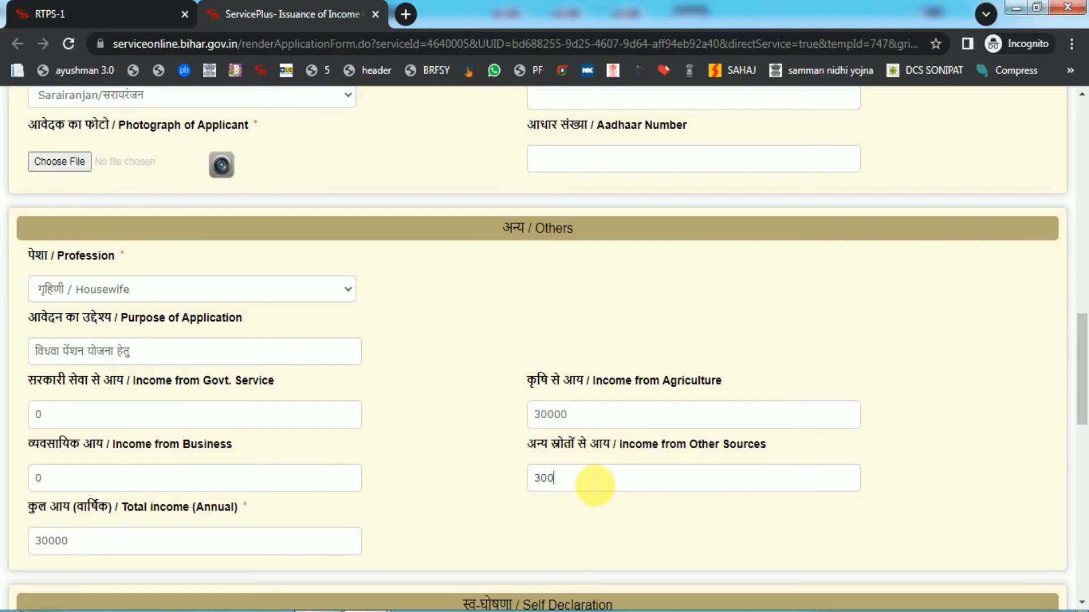
{"action": "type", "text": "00"}
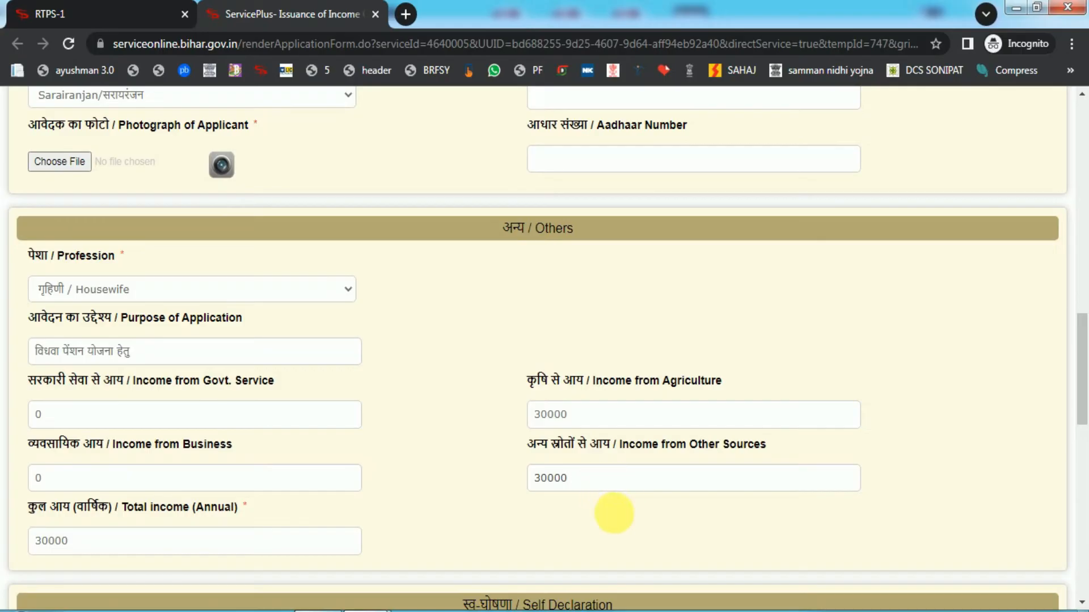
{"action": "left_click", "coordinate": [53, 565]}
{"action": "scroll", "coordinate": [656, 426], "scroll_direction": "down", "scroll_amount": 1}
Scroll down to the office selection, word verification captcha and Proceed buttons.
{"action": "scroll", "coordinate": [656, 427], "scroll_direction": "down", "scroll_amount": 10}
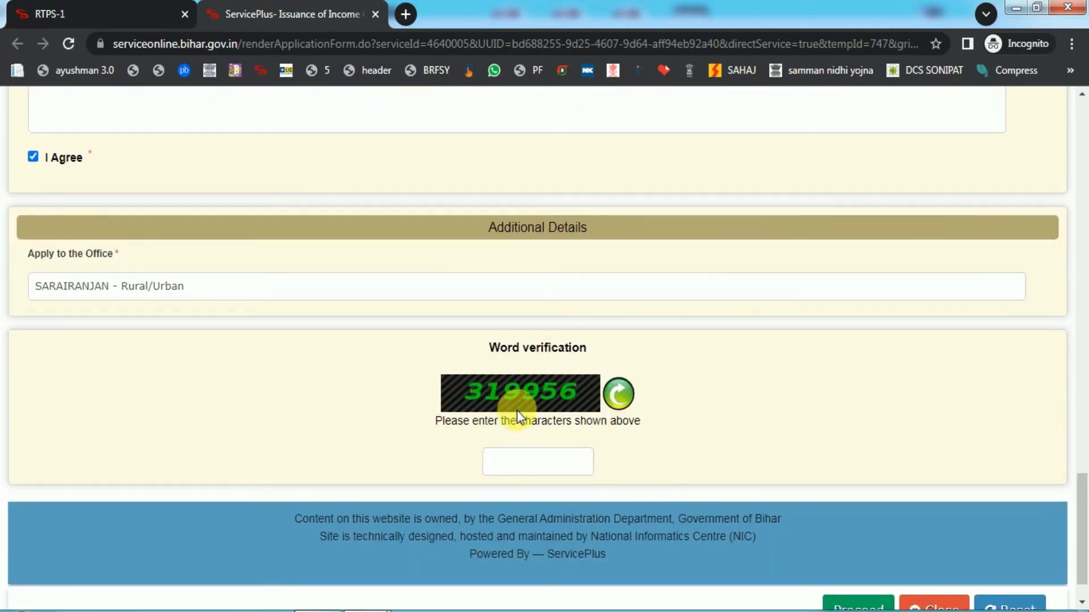
{"action": "scroll", "coordinate": [698, 487], "scroll_direction": "down", "scroll_amount": 1}
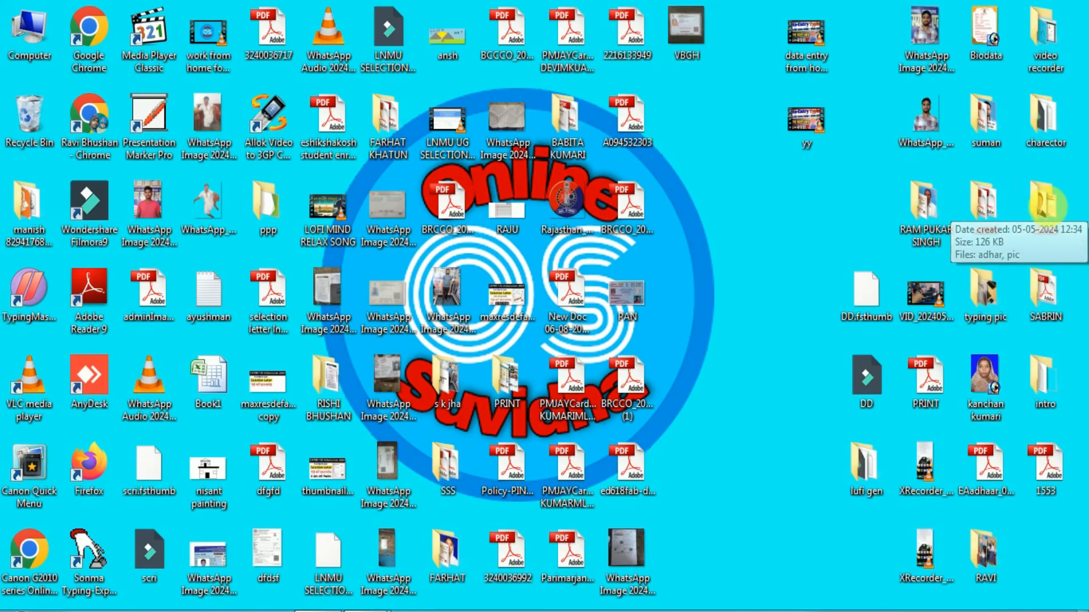
View the adhar image from the demo folder, then close the viewer and folder.
{"action": "double_click", "coordinate": [1046, 206]}
{"action": "left_click", "coordinate": [191, 140]}
{"action": "double_click", "coordinate": [191, 141]}
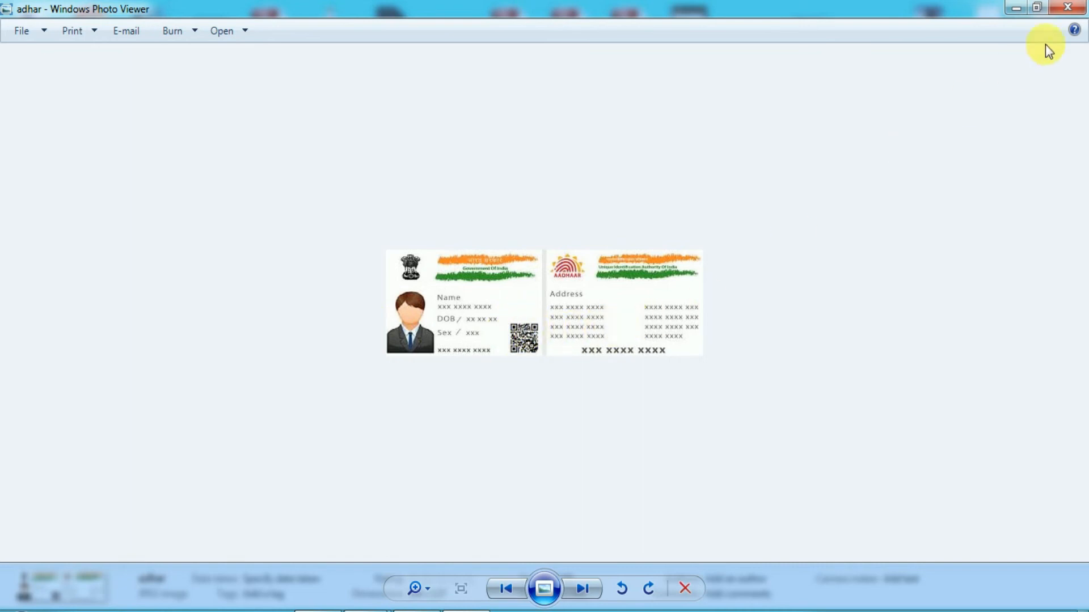
{"action": "left_click", "coordinate": [1073, 9]}
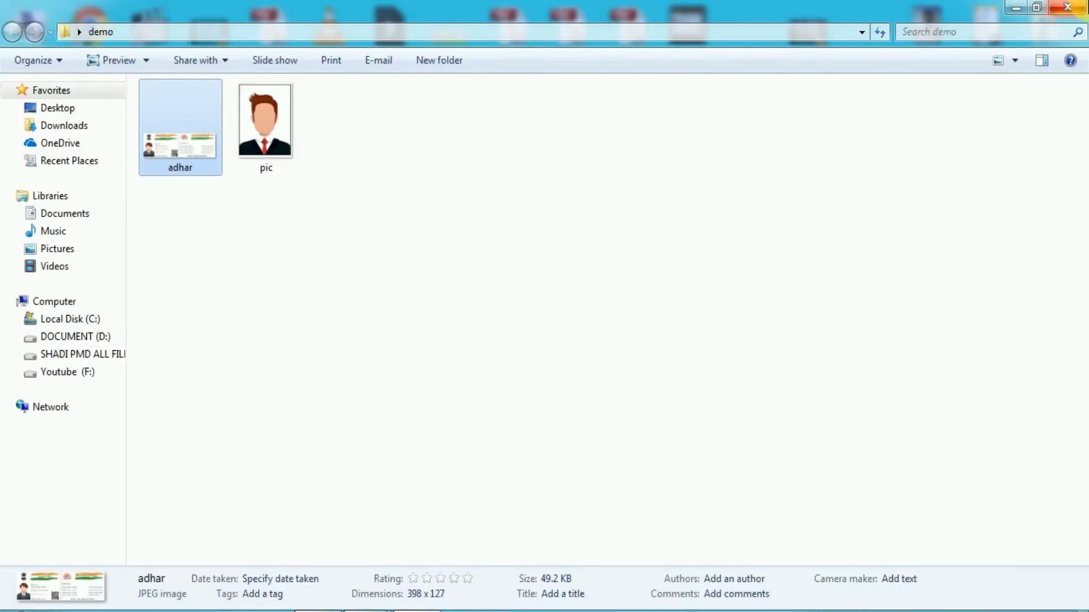
{"action": "left_click", "coordinate": [1073, 6]}
Refresh the desktop and bring the ServicePlus form window back to the front.
{"action": "right_click", "coordinate": [703, 202]}
{"action": "left_click", "coordinate": [752, 244]}
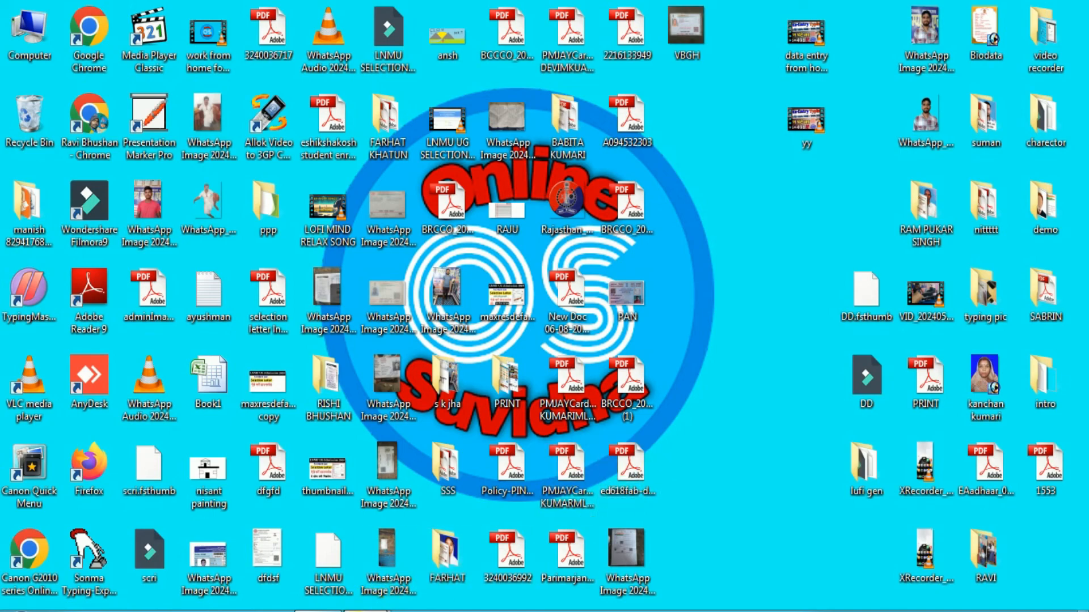
{"action": "mouse_move", "coordinate": [366, 602]}
{"action": "left_click", "coordinate": [470, 546]}
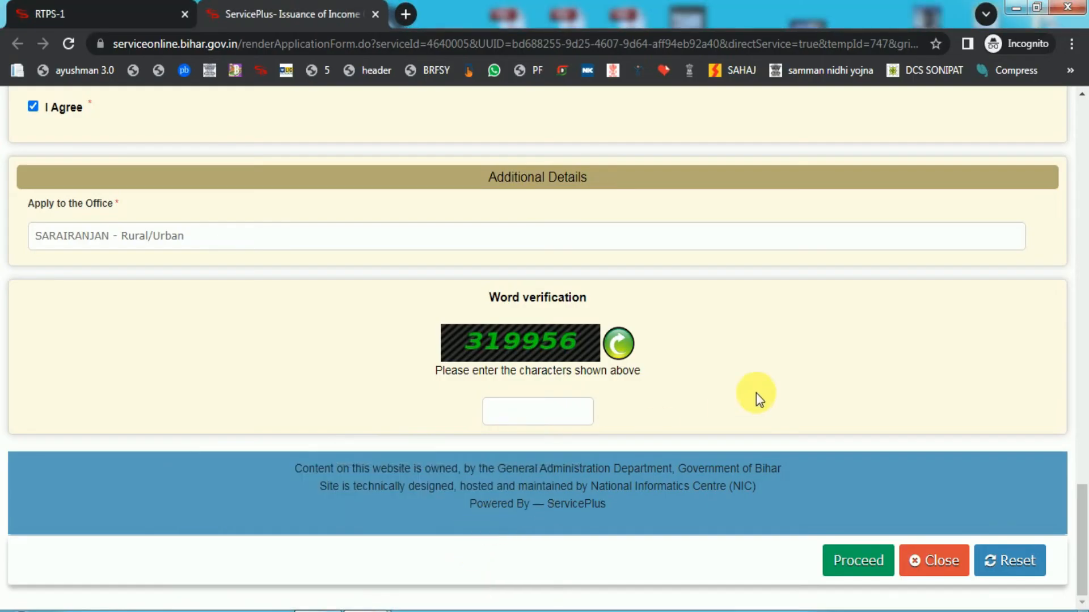